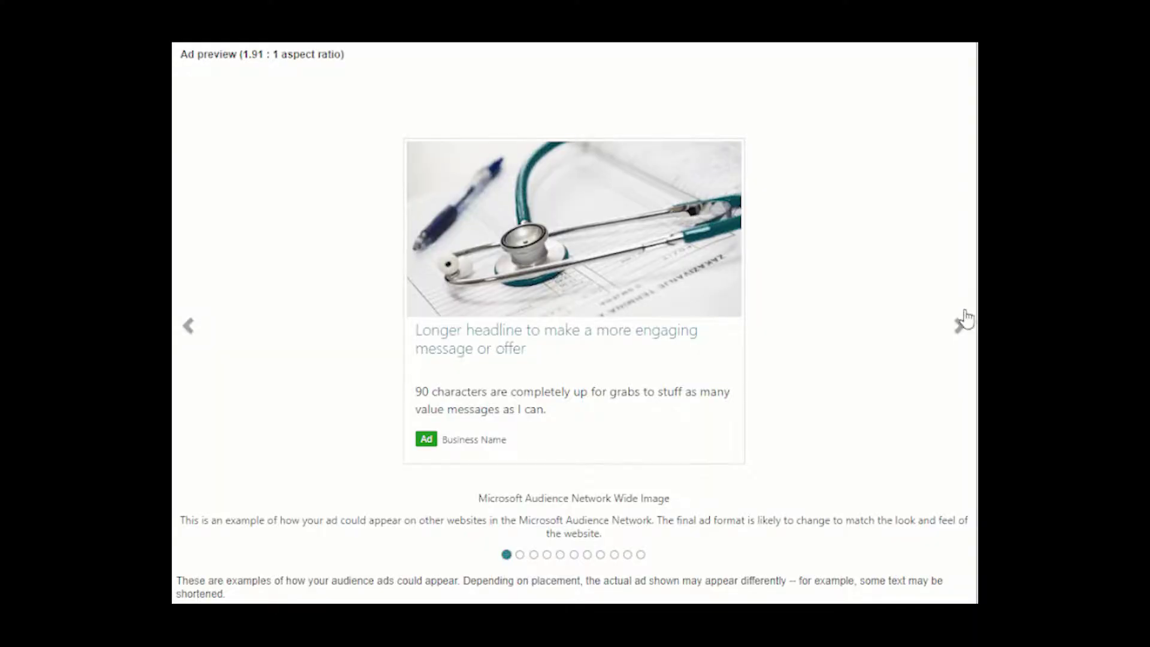
Step: Step through the example audience ad previews, including the medium headline and MSN single carousel formats
left_click(962, 326)
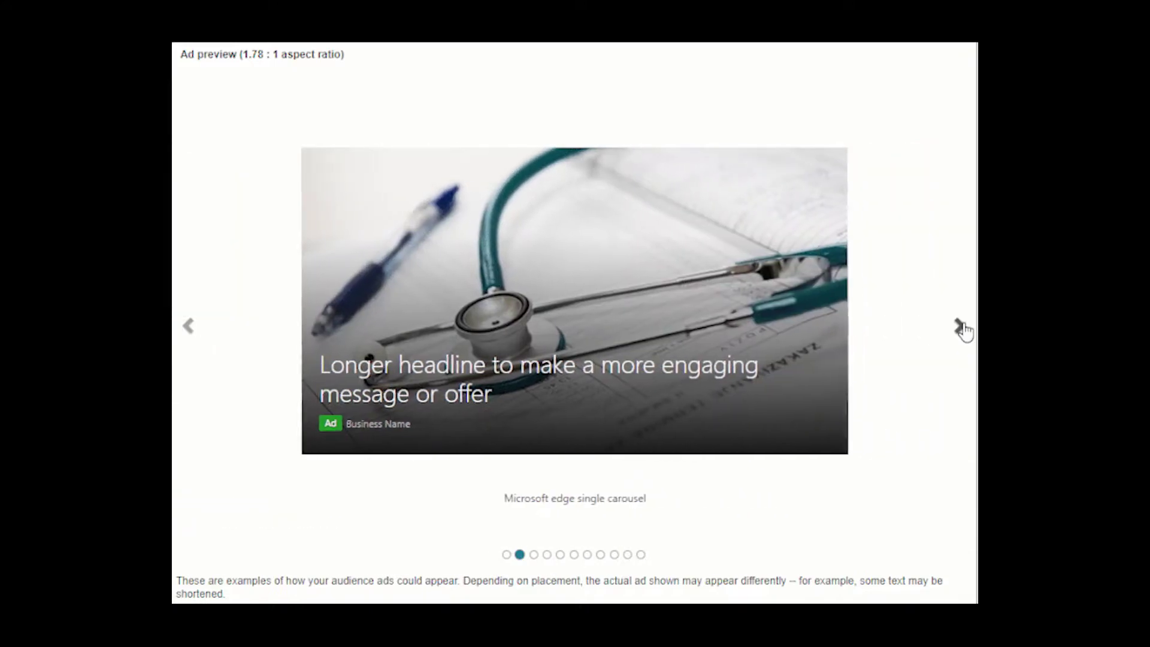
left_click(962, 327)
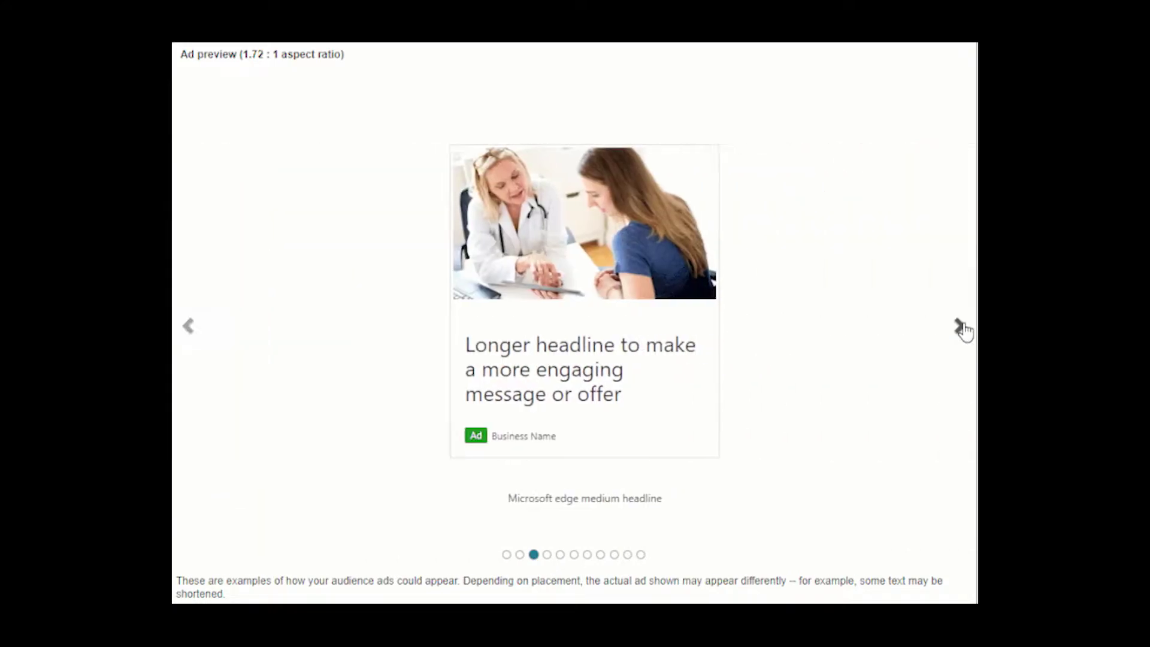
left_click(962, 326)
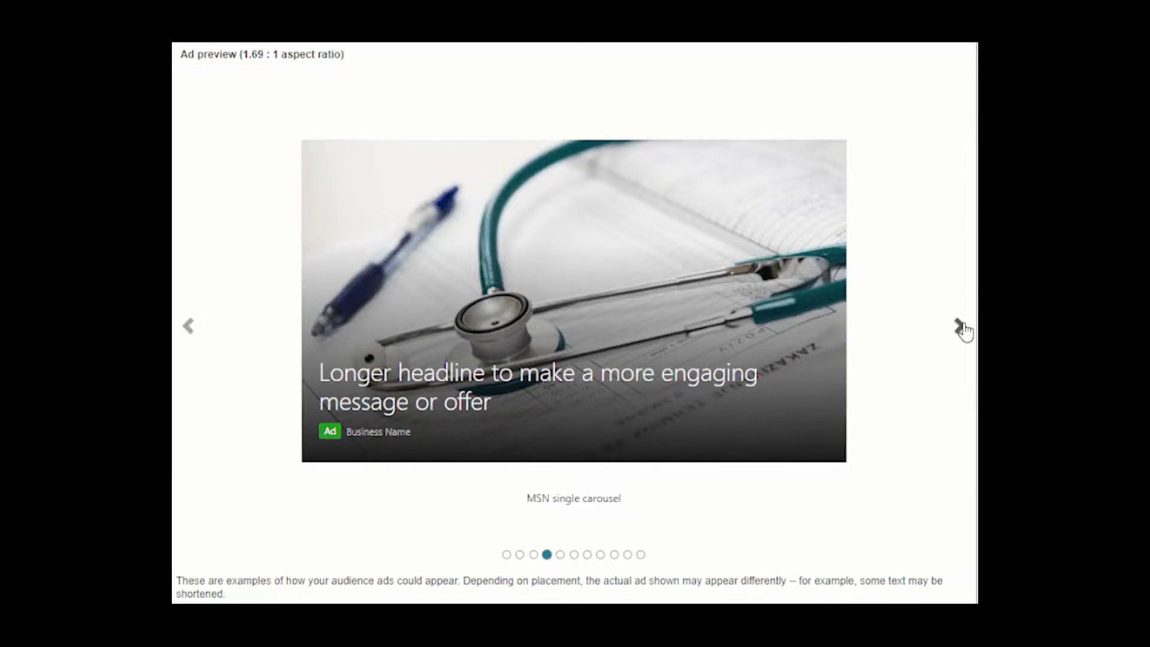
left_click(961, 327)
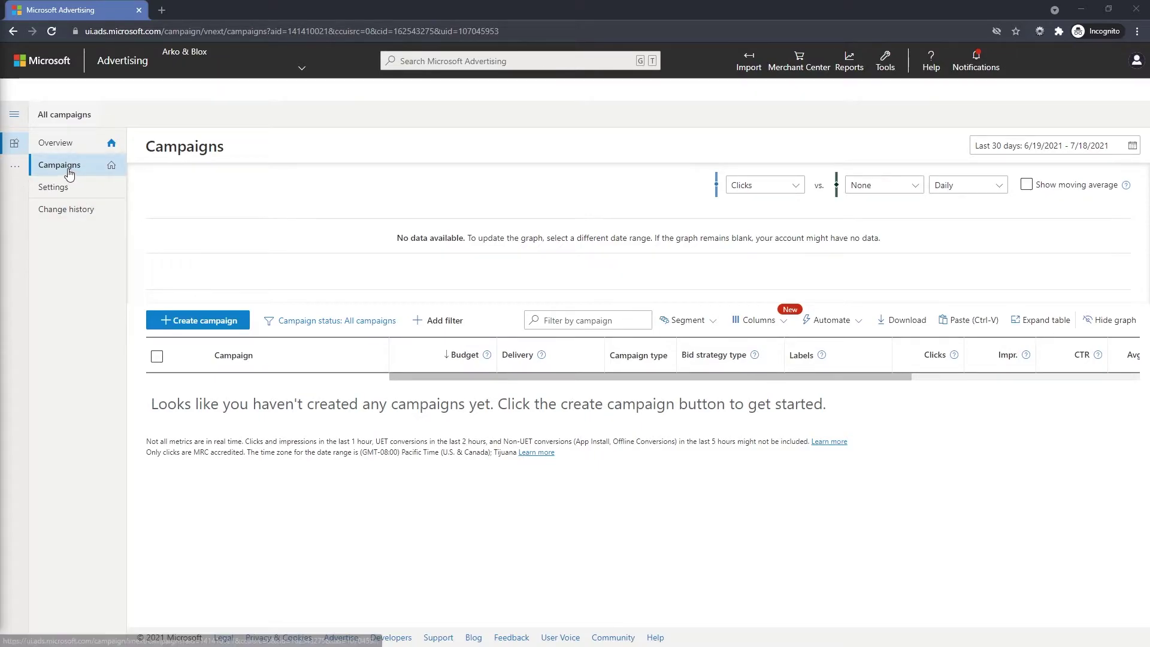
Step: Create a new campaign with the website conversions goal and the Audience ads type
left_click(203, 322)
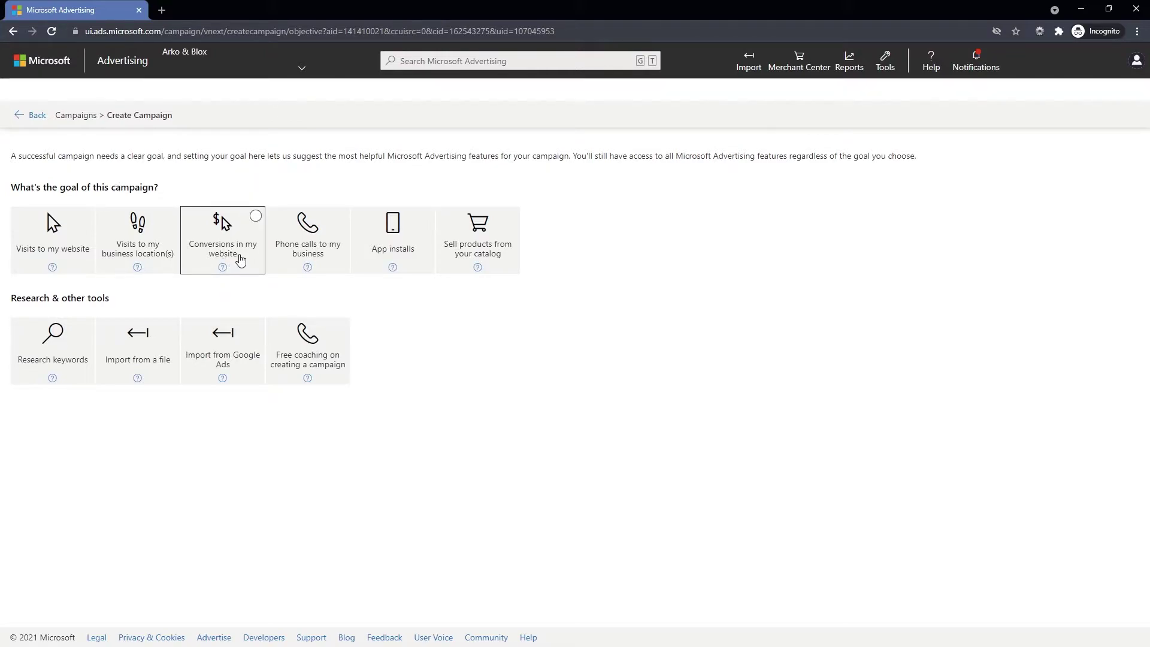
left_click(252, 257)
left_click(935, 401)
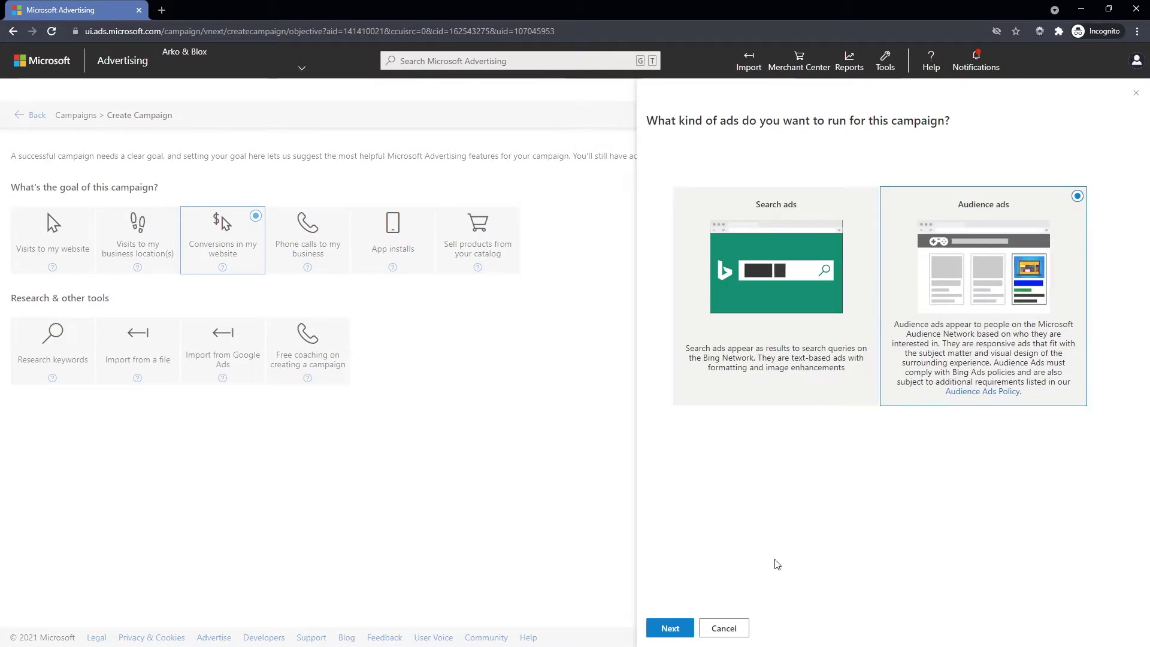
left_click(664, 627)
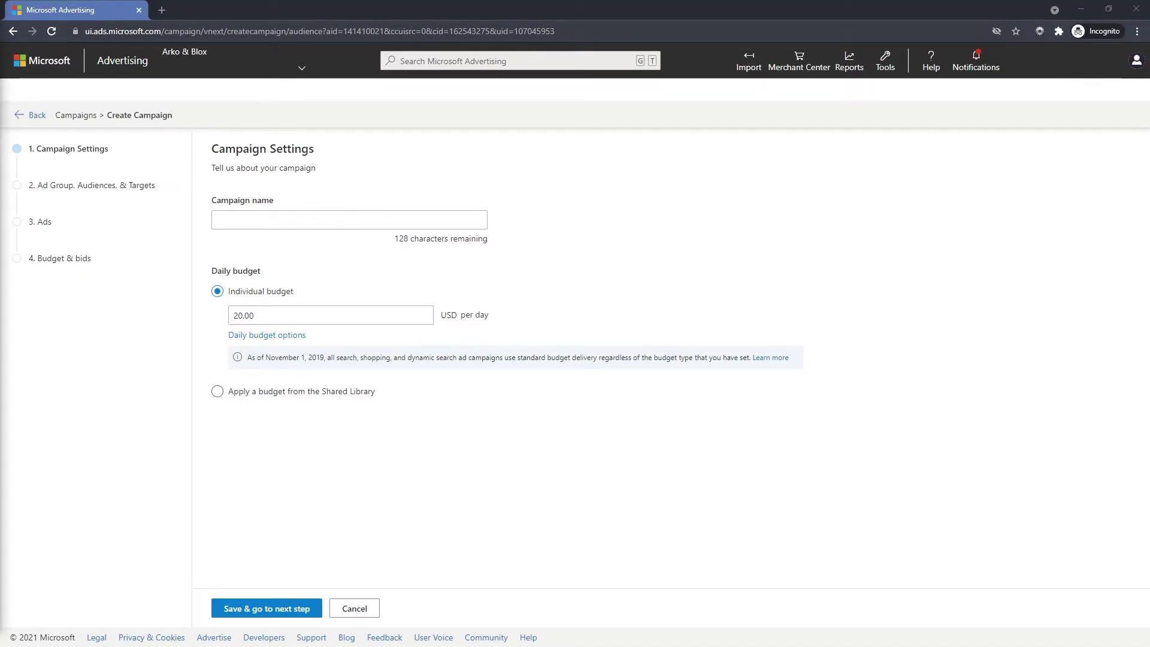
Step: Name the campaign 'ms audience', set a 10.00 USD daily budget, and save the settings
left_click(258, 225)
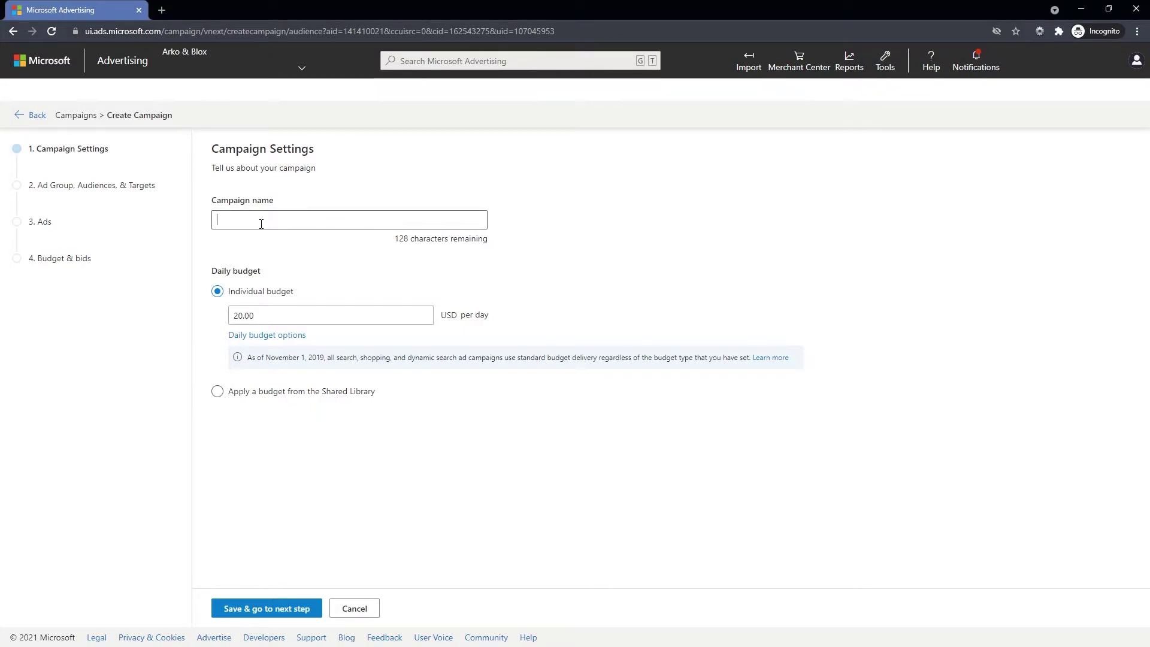
type("ms ")
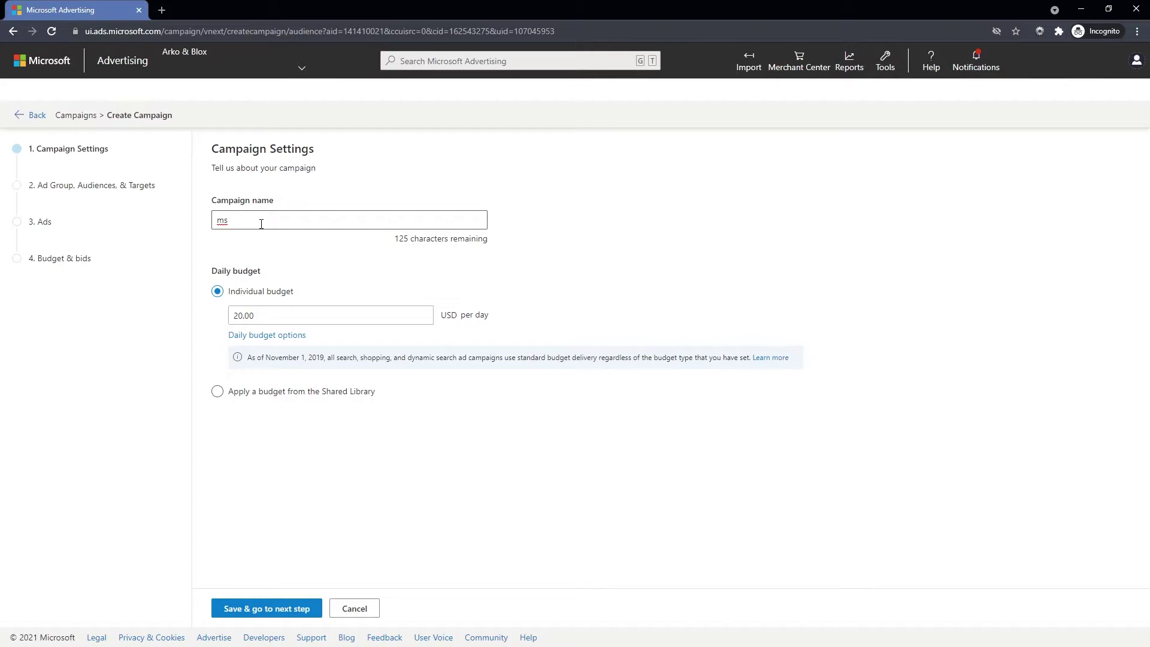
type("audience")
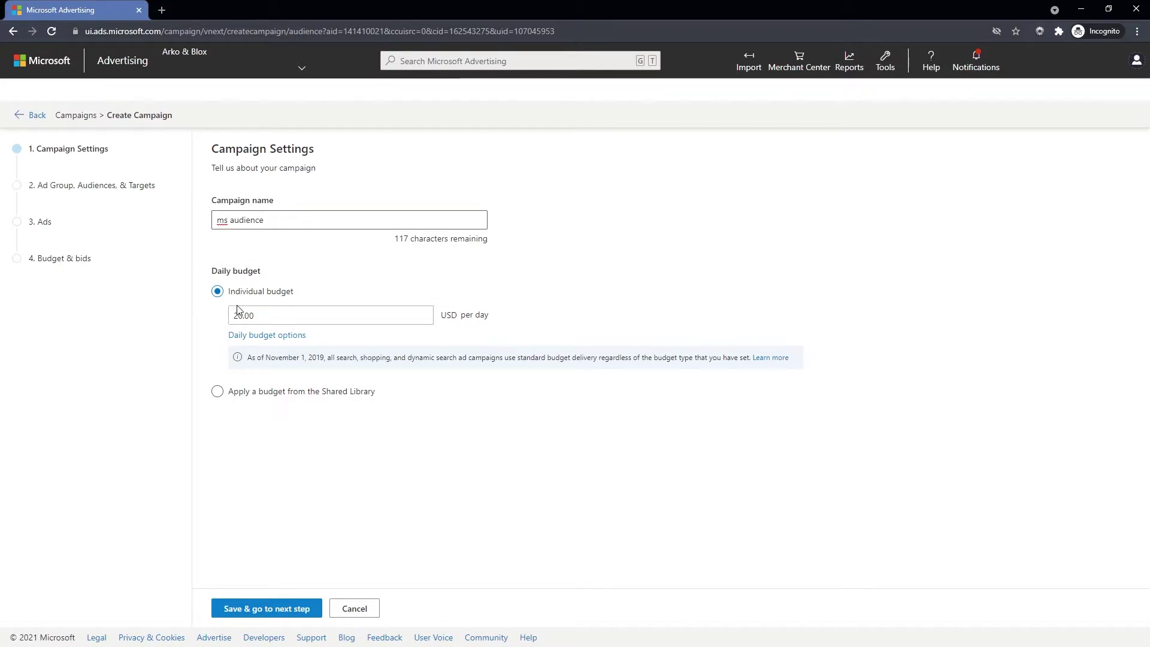
left_click_drag(238, 317, 231, 318)
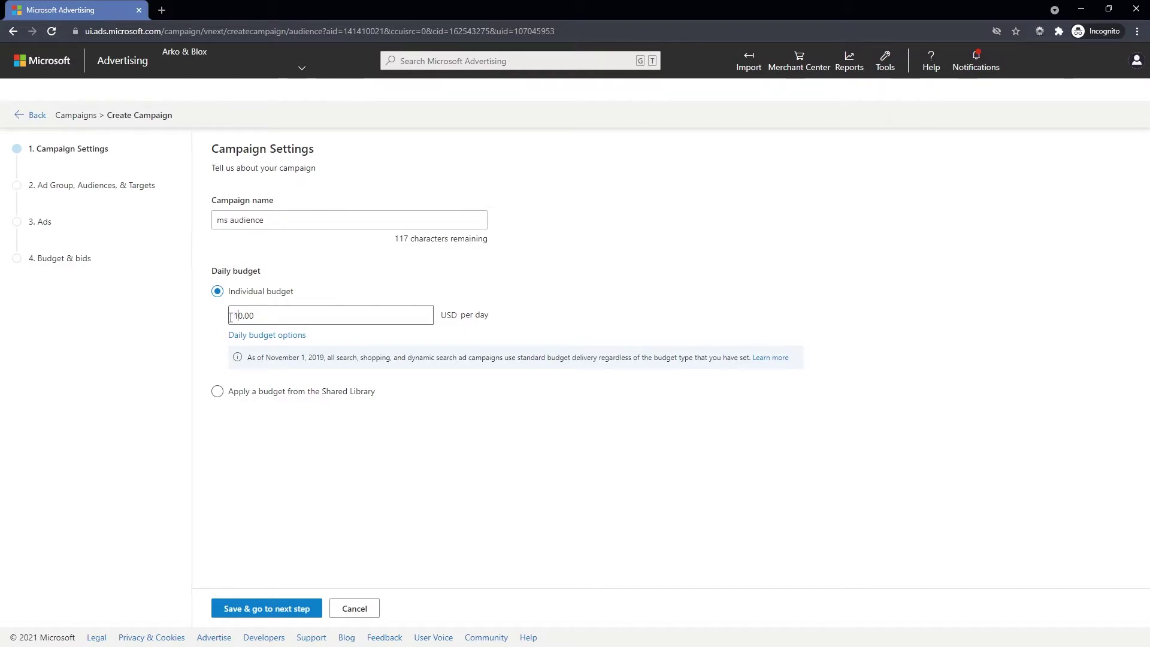
left_click(286, 614)
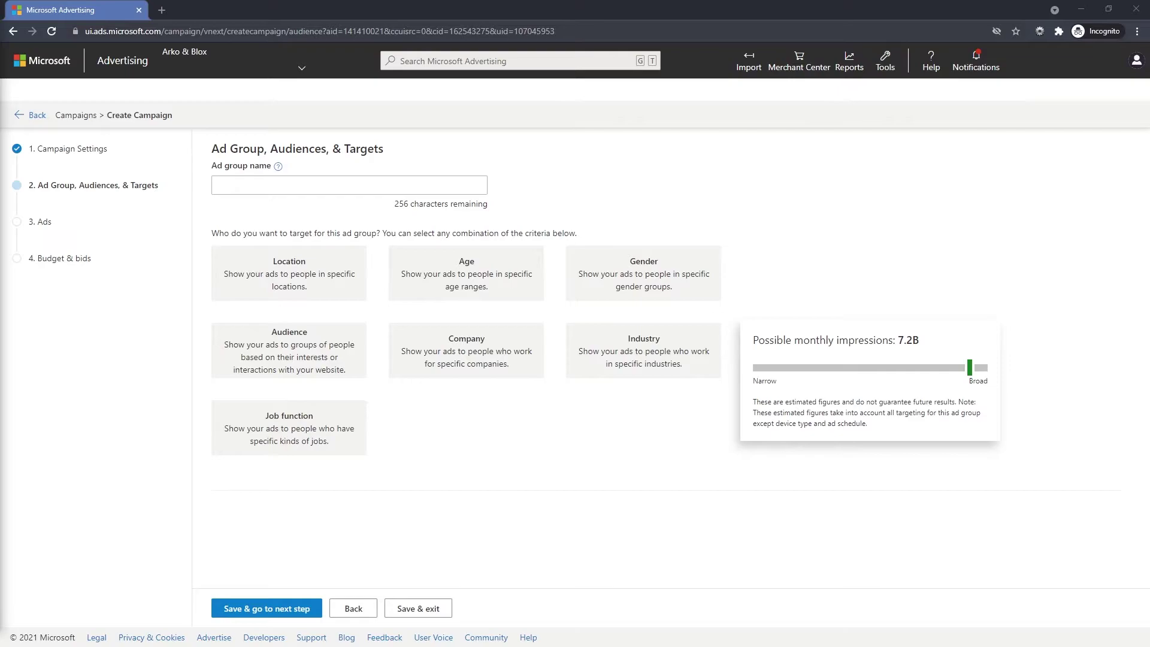
Step: Enter 'adgroup 1' as the ad group name
left_click(264, 182)
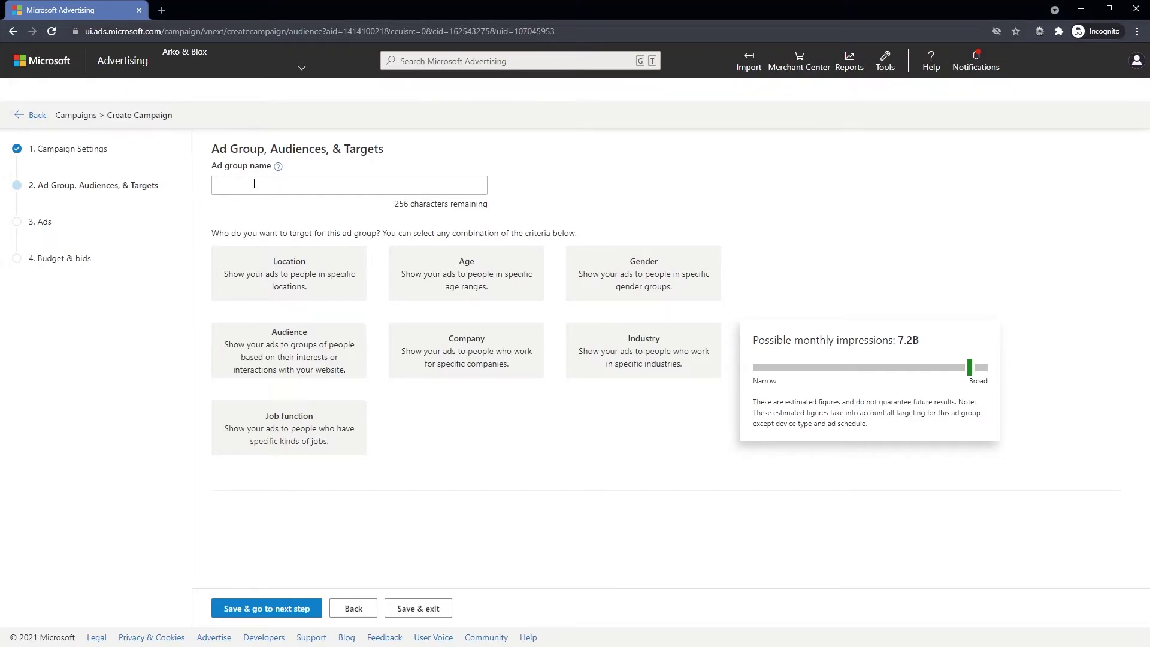
type("adgroup 1")
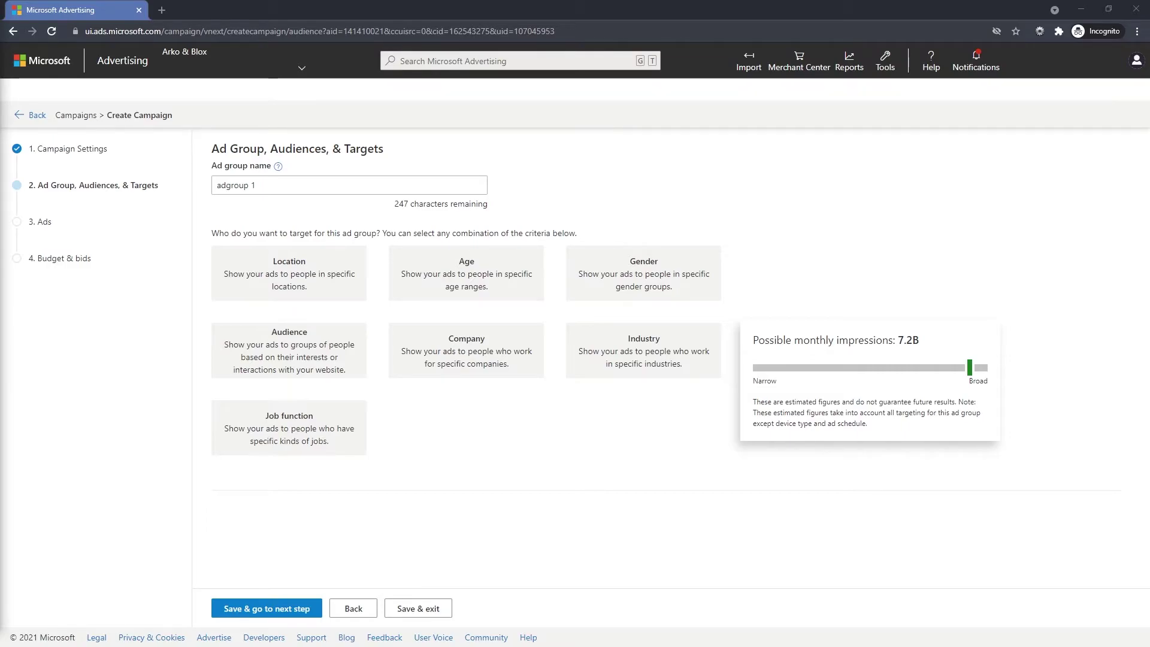
Step: Add Graphic Design as the ad group's industry target
left_click(634, 357)
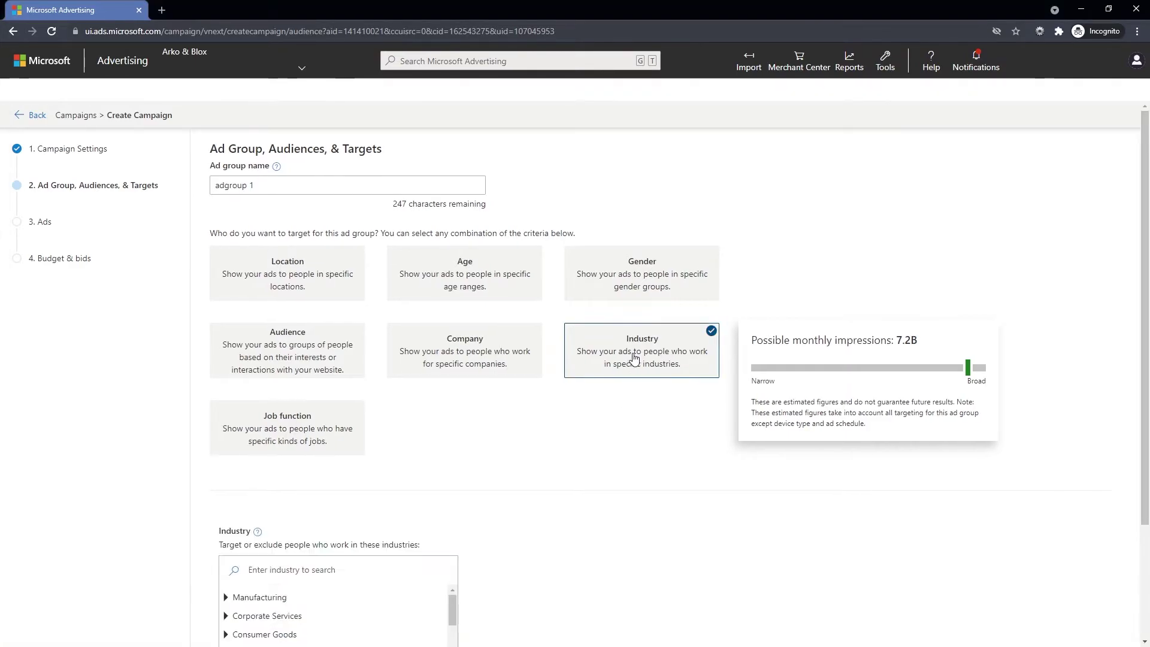
scroll(486, 459, "down", 3)
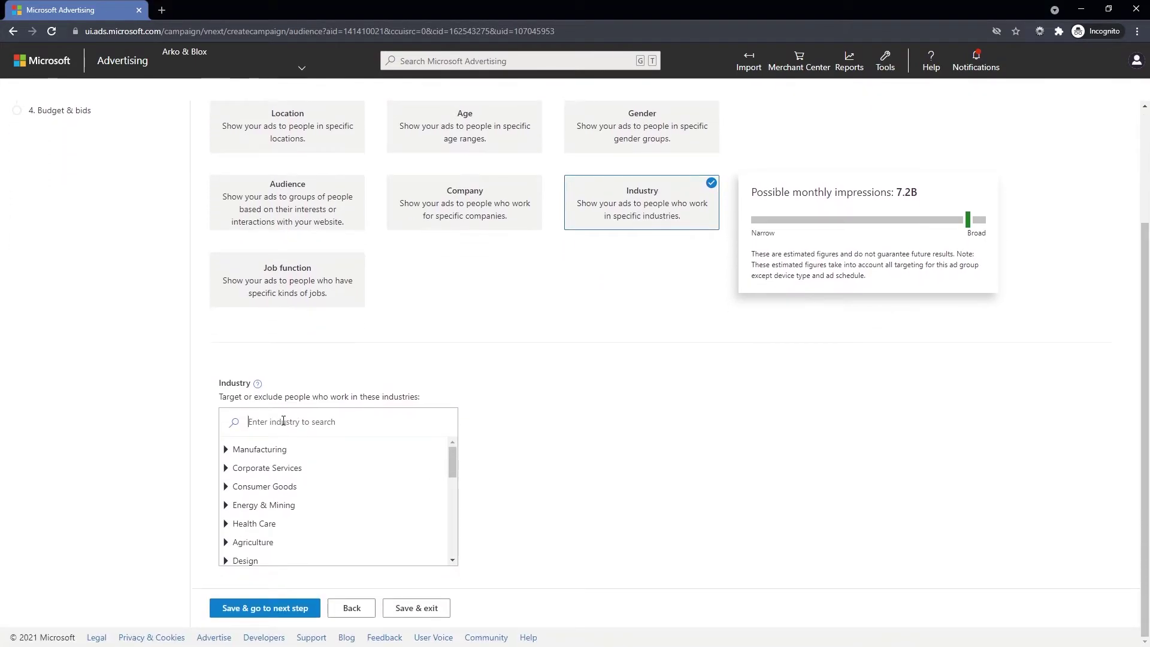
type("graphic design")
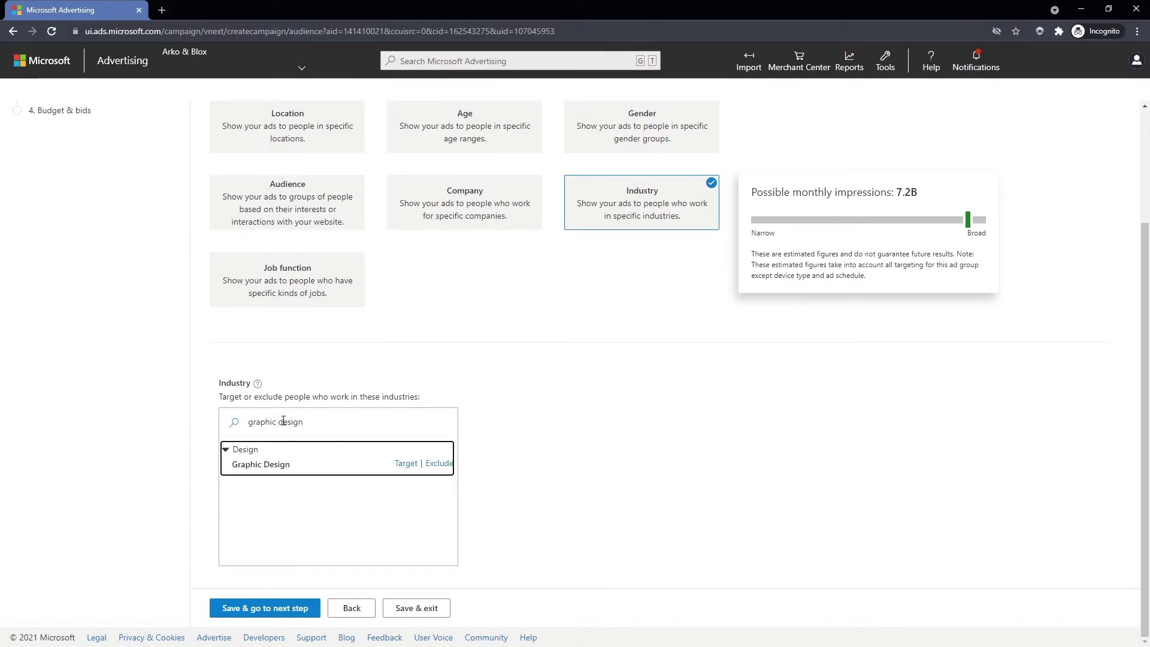
left_click(406, 463)
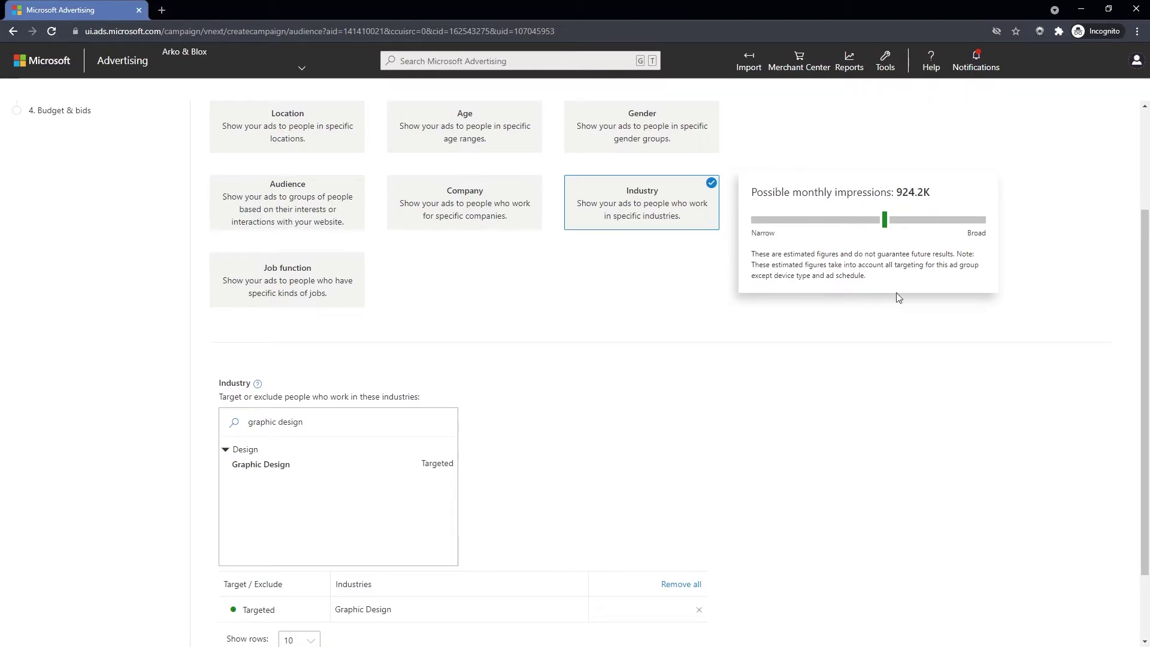
Step: Save the ad group targeting and continue to the Ads step
scroll(593, 450, "down", 1)
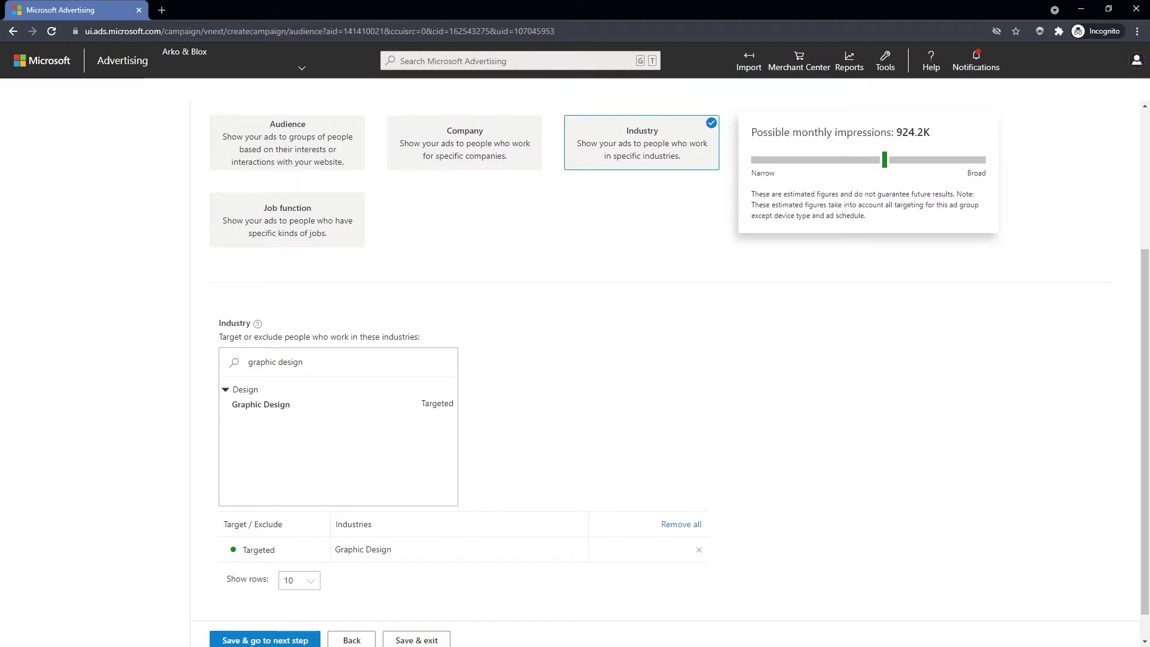
scroll(81, 547, "down", 1)
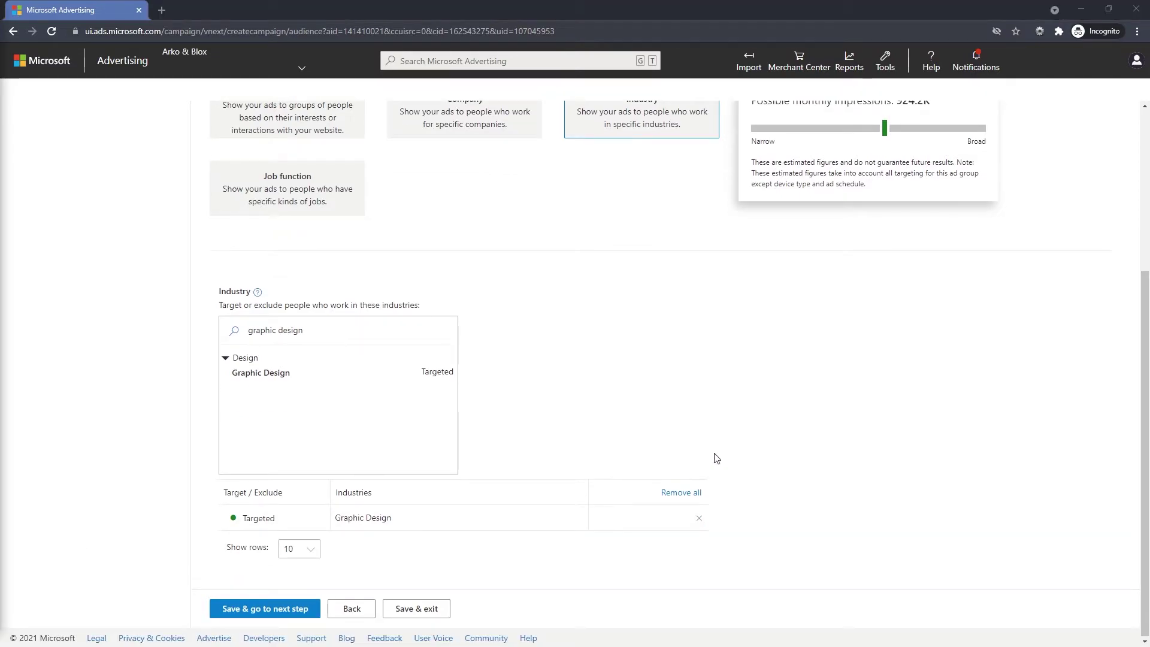
scroll(603, 356, "up", 4)
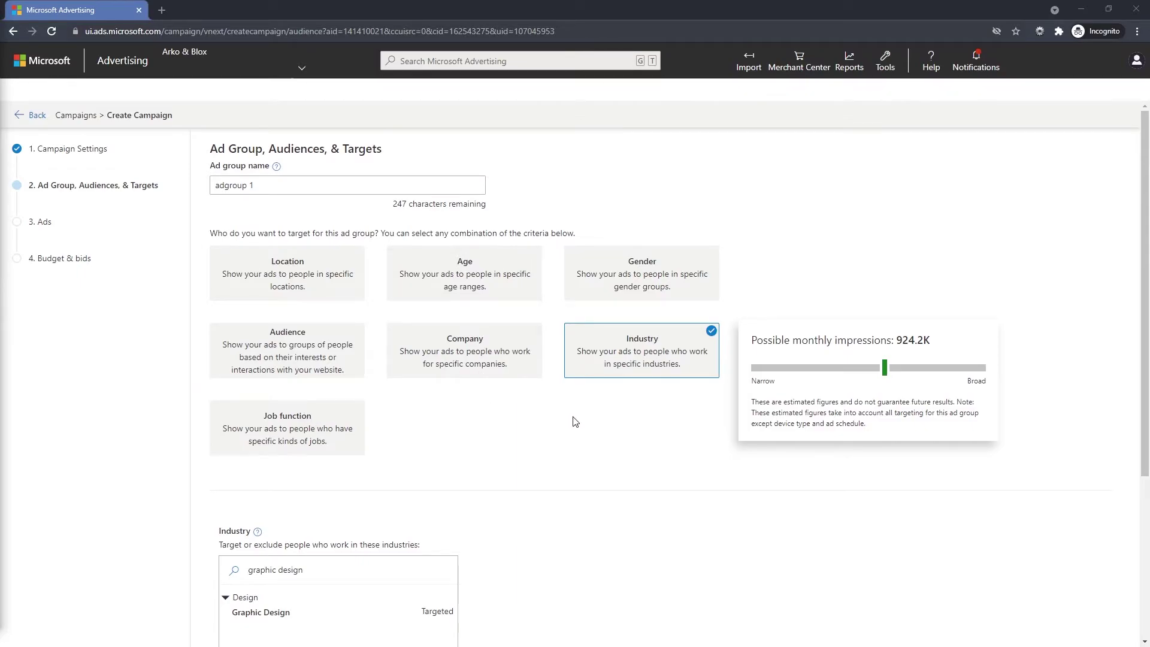
scroll(574, 421, "down", 4)
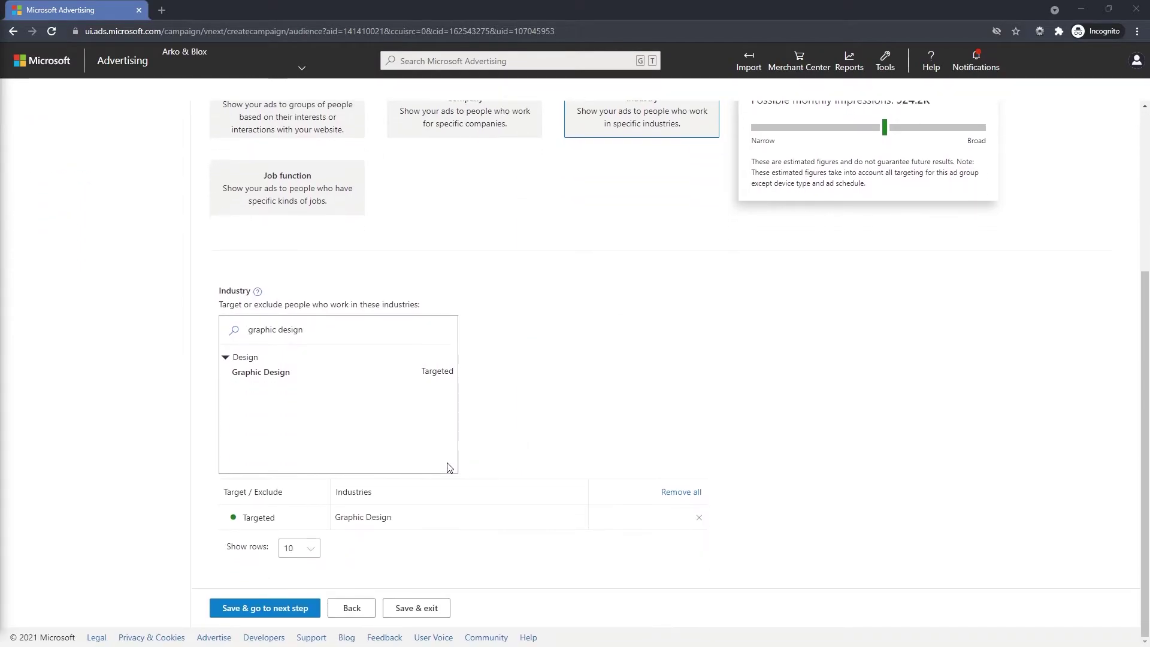
left_click(267, 610)
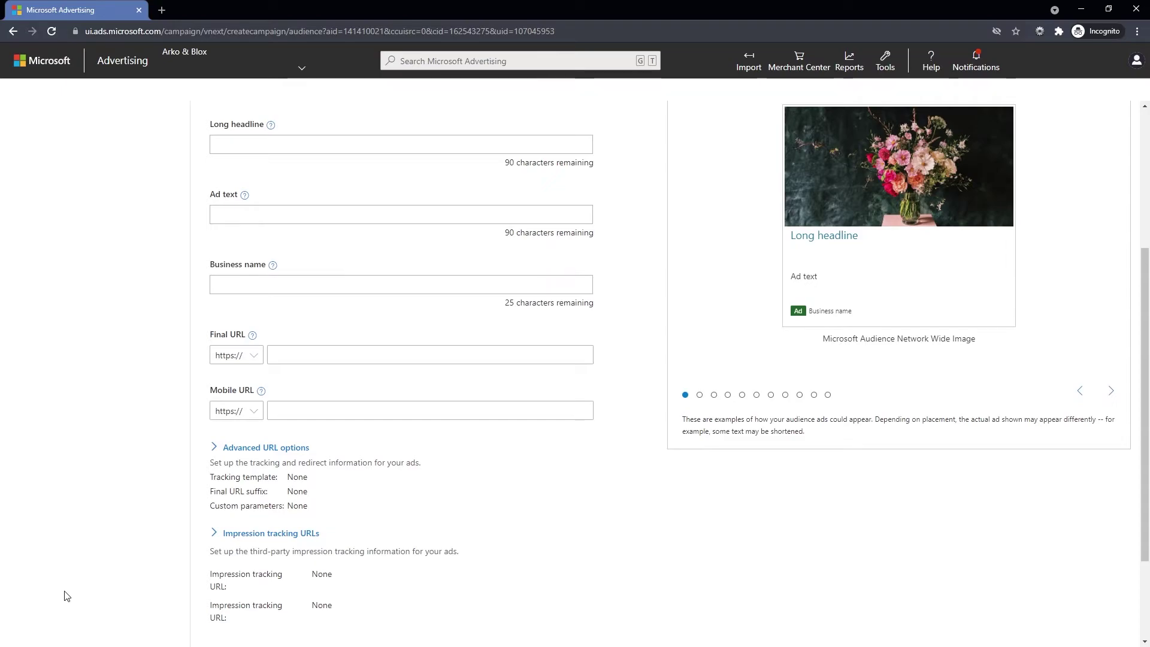
scroll(53, 598, "up", 3)
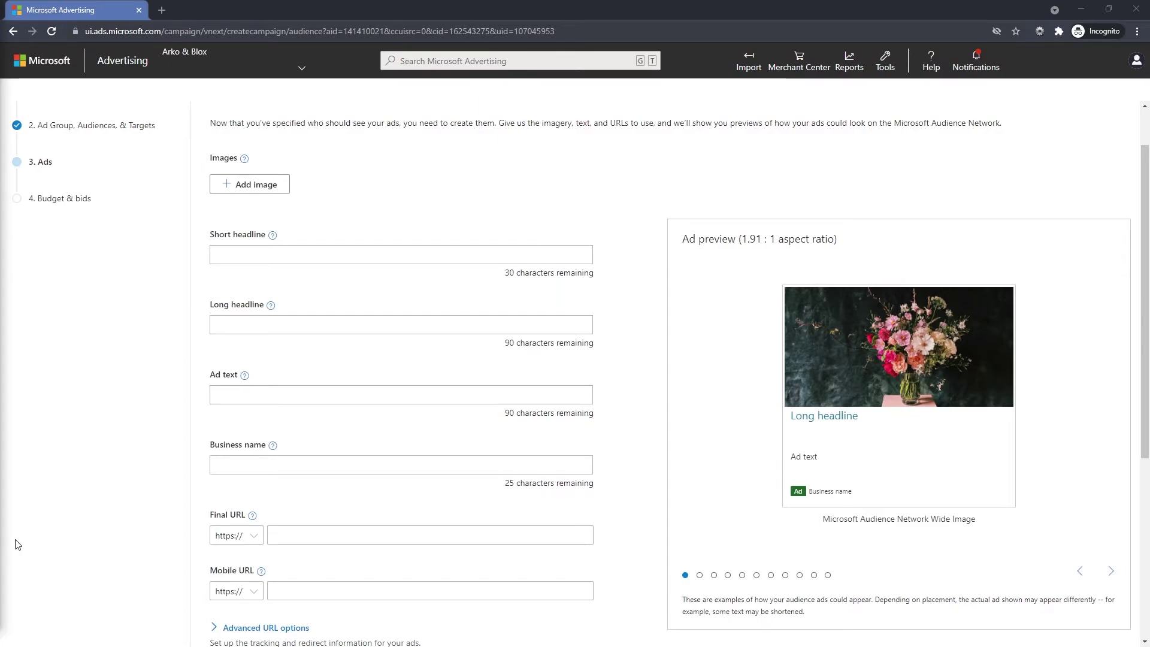
scroll(148, 495, "down", 4)
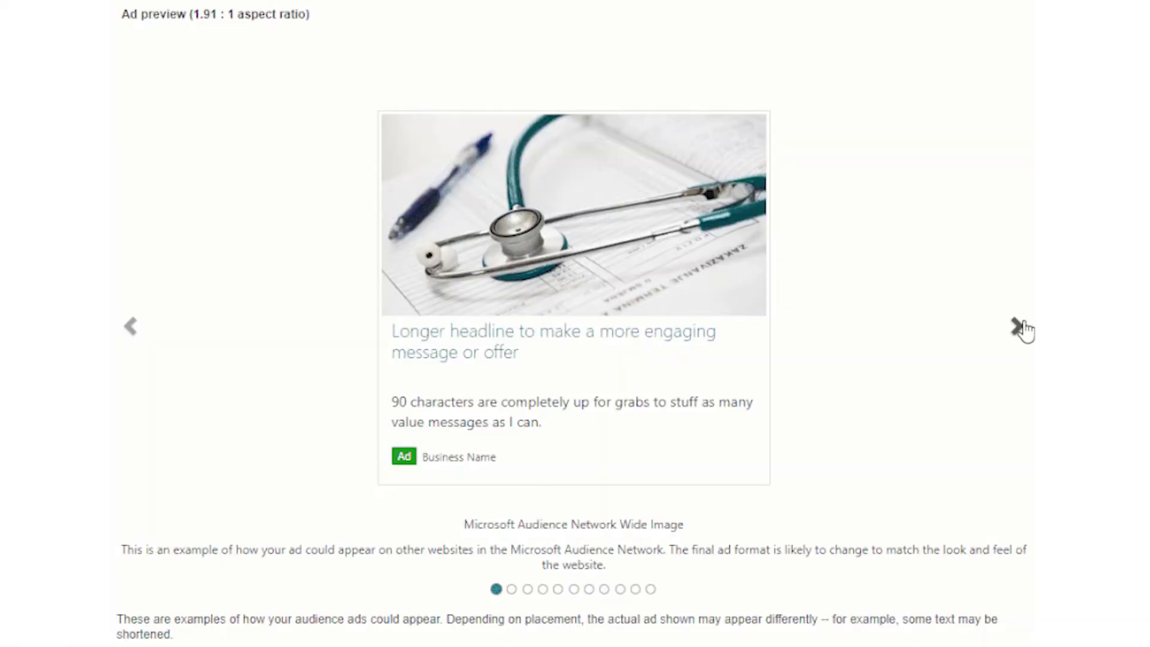
left_click(1022, 327)
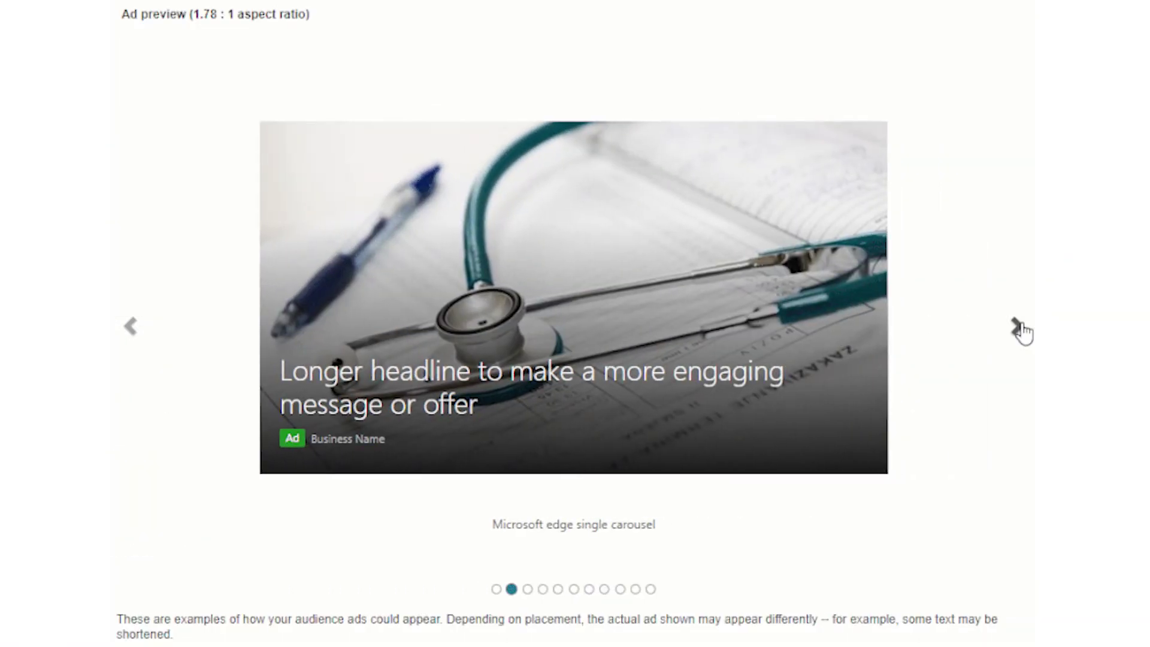
left_click(1021, 329)
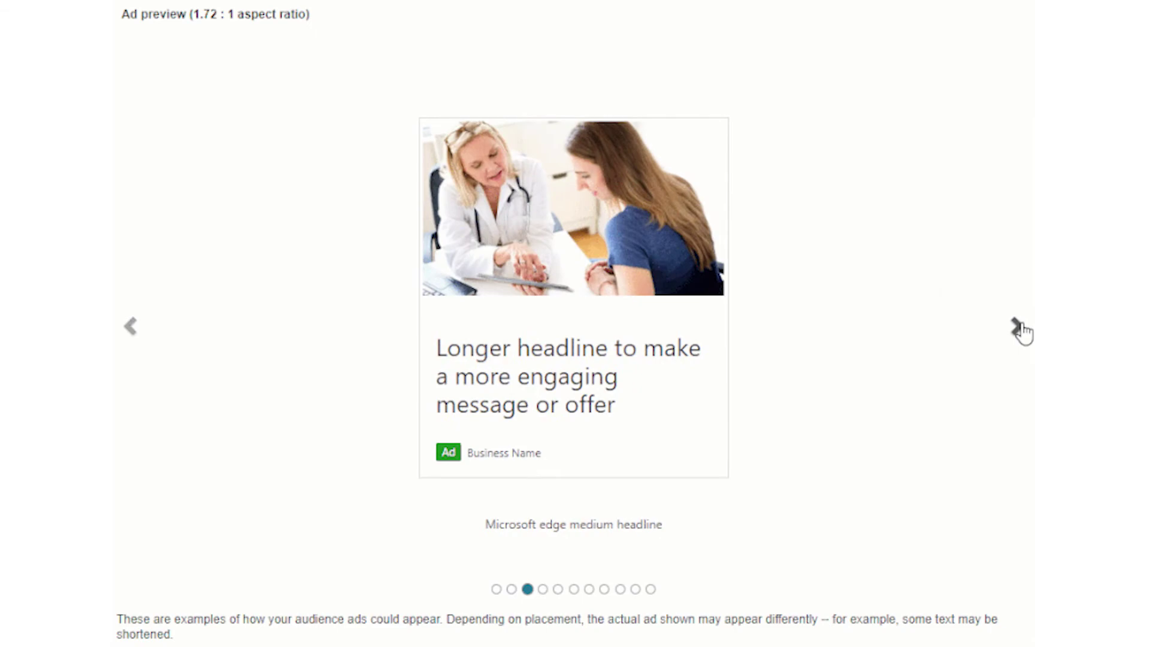
left_click(1021, 328)
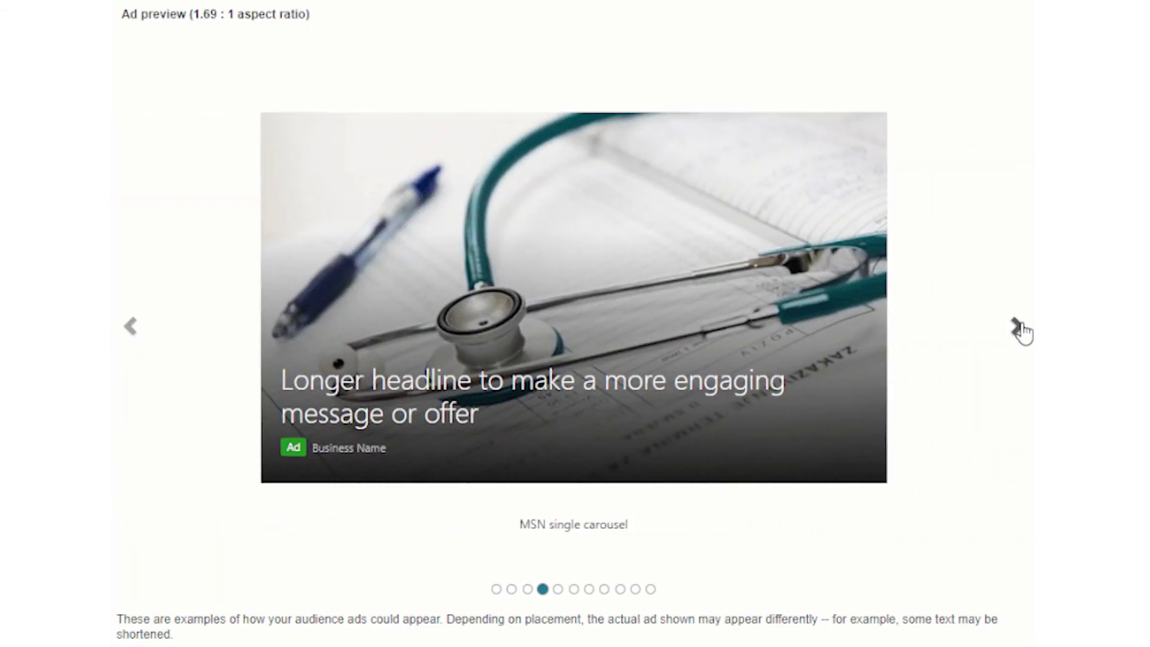
left_click(1021, 328)
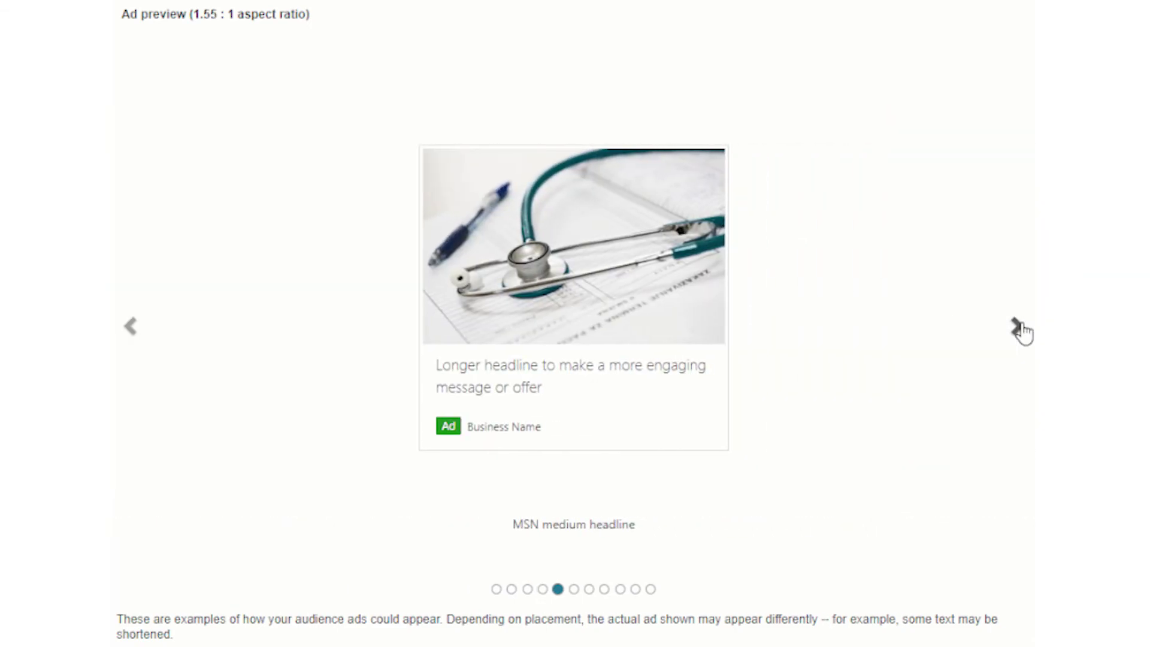
left_click(1021, 329)
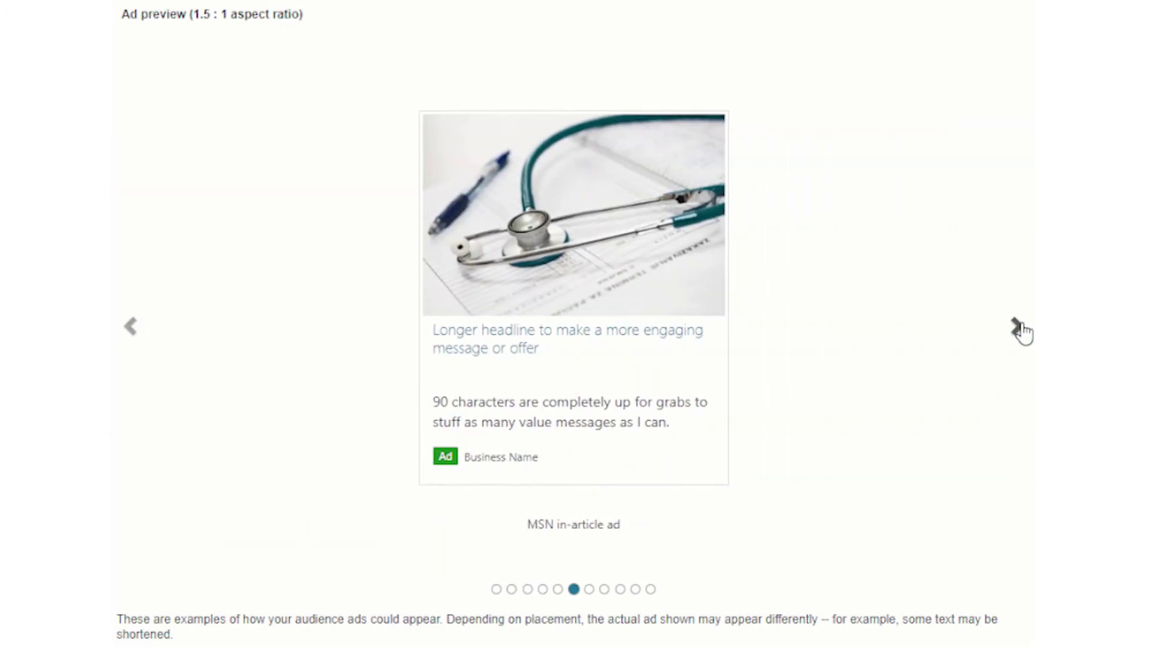
left_click(1021, 328)
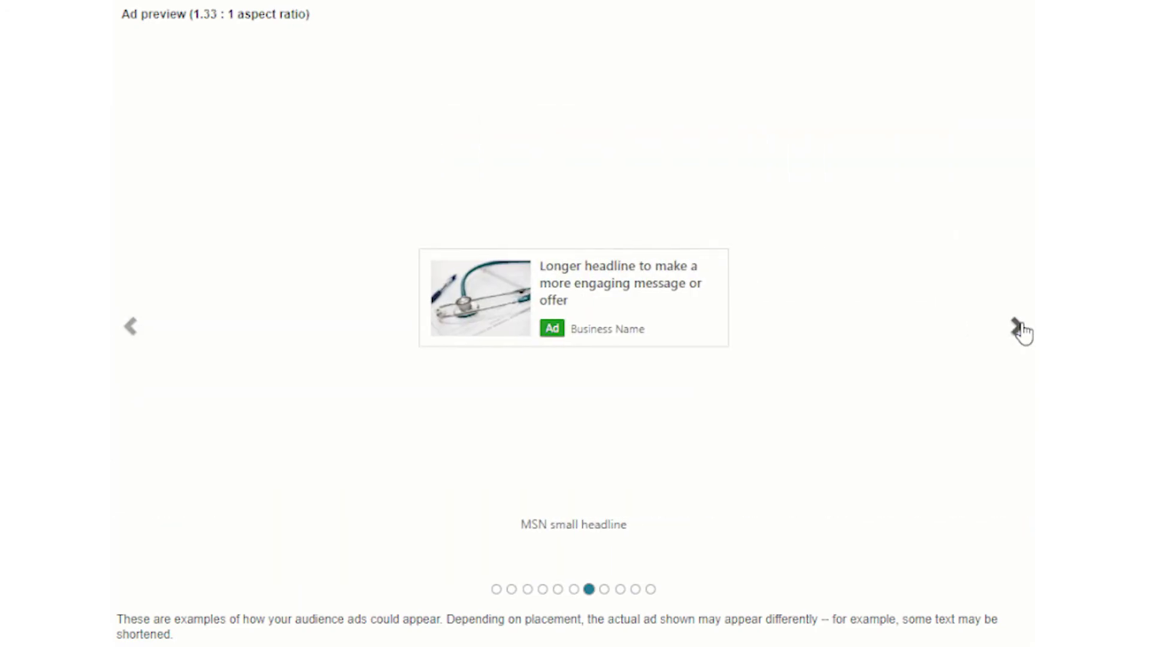
left_click(1021, 328)
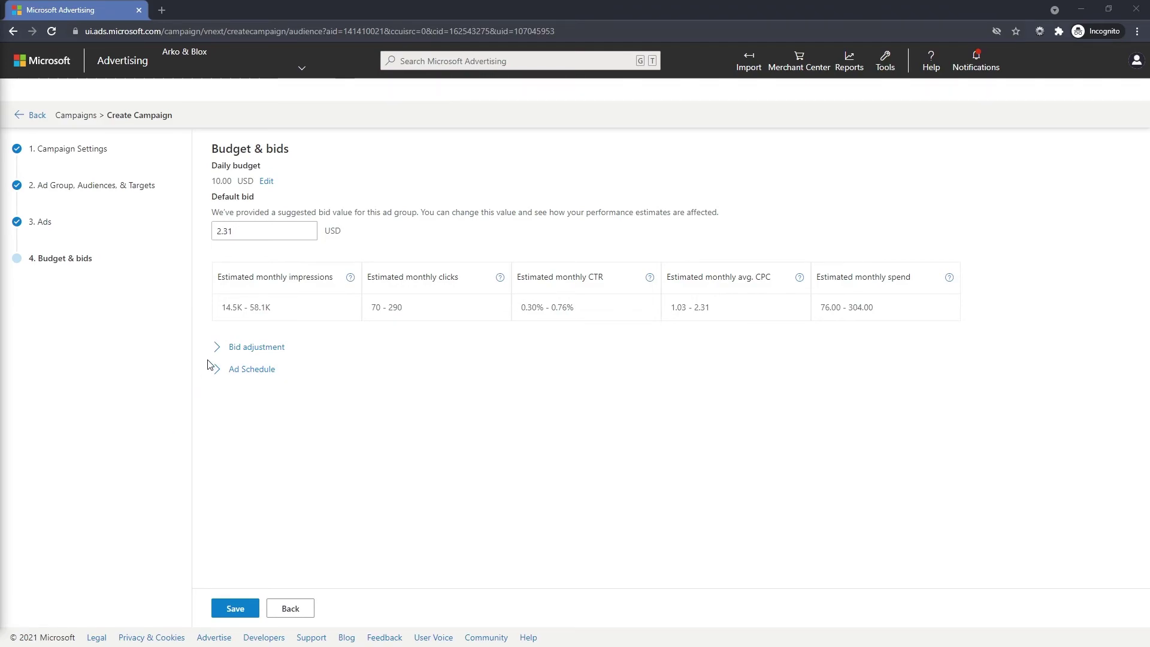
Step: Expand the Bid adjustment and Ad Schedule sections to review the campaign's schedule settings
left_click(217, 346)
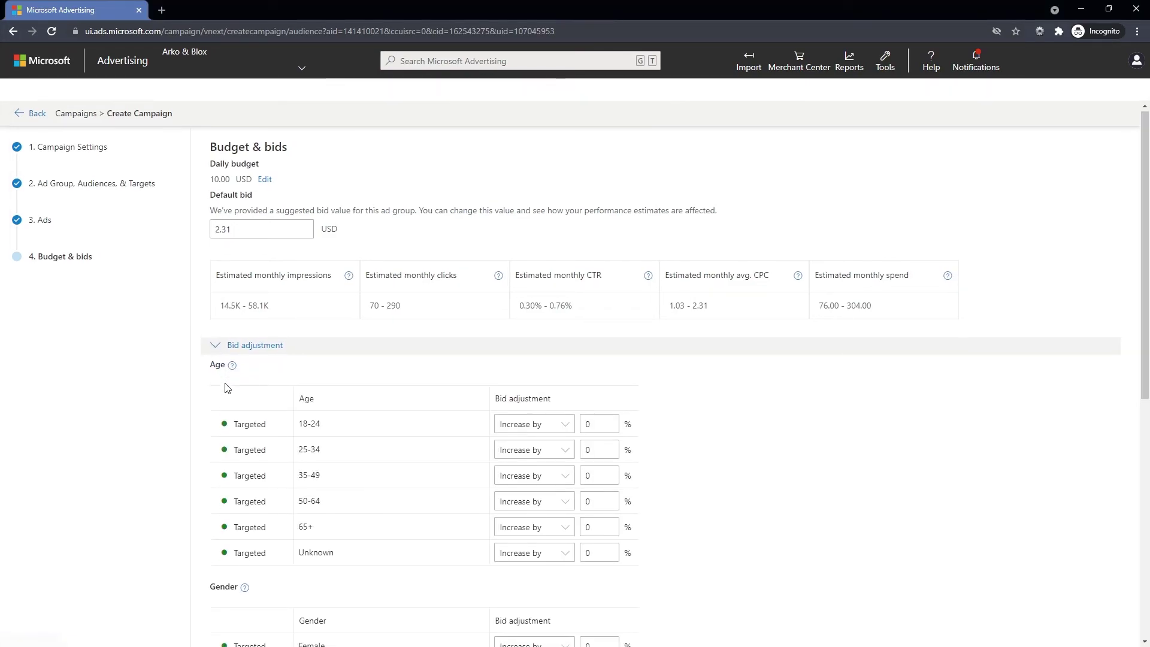
scroll(227, 389, "down", 5)
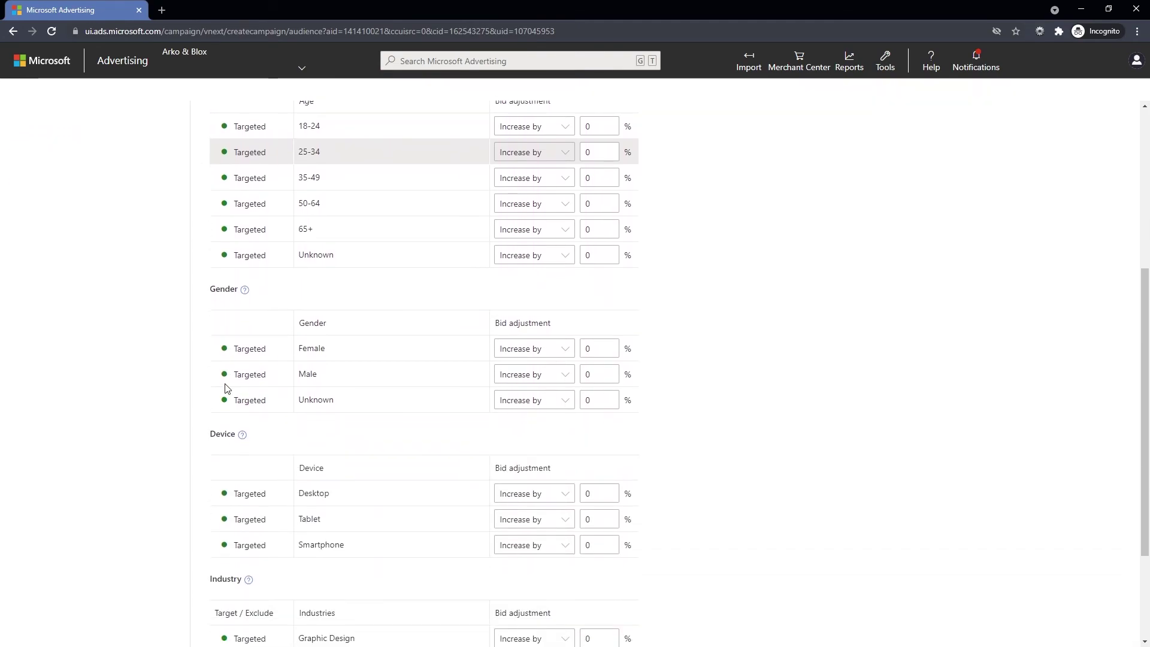
scroll(227, 388, "down", 3)
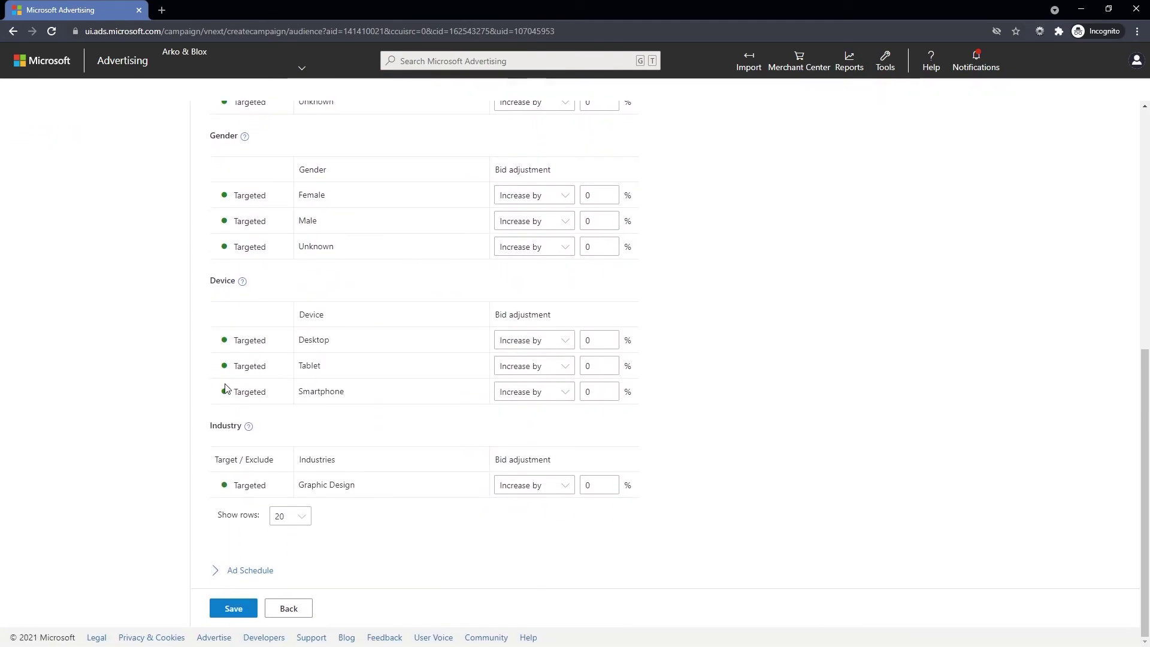
left_click(215, 570)
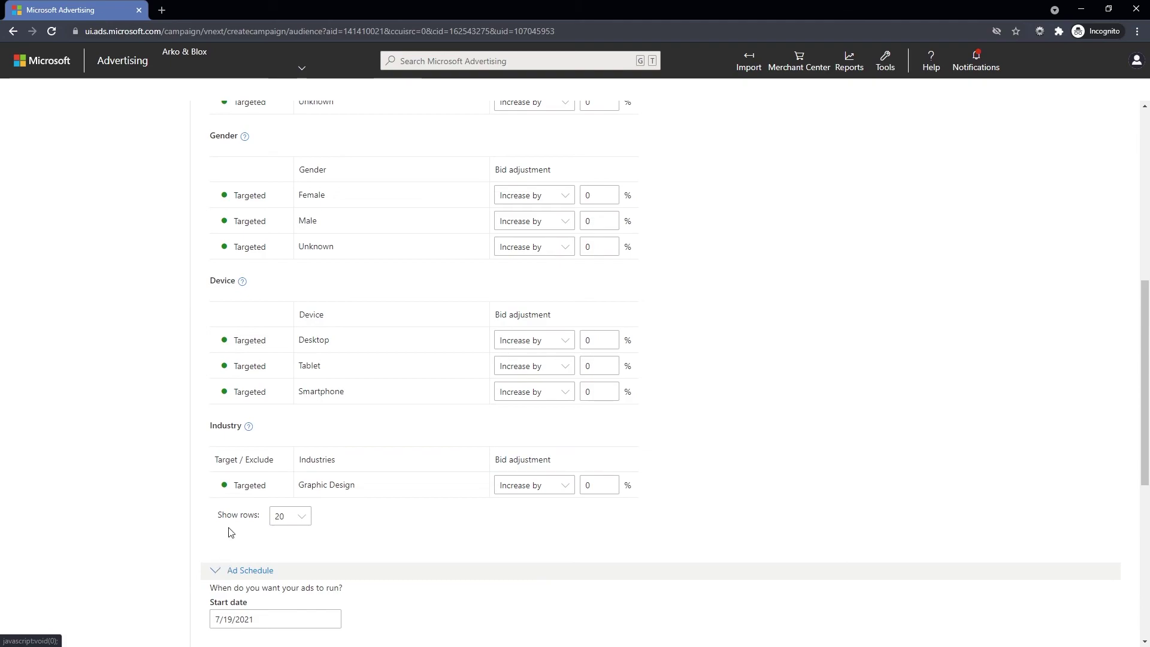
scroll(231, 531, "down", 5)
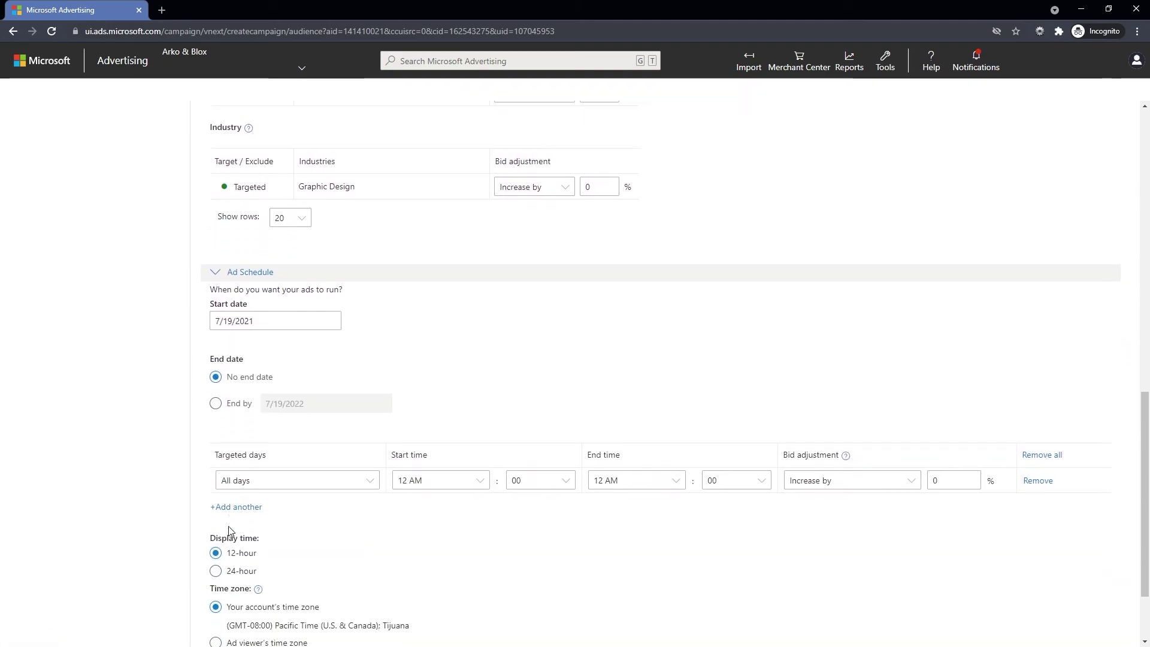
scroll(231, 530, "down", 2)
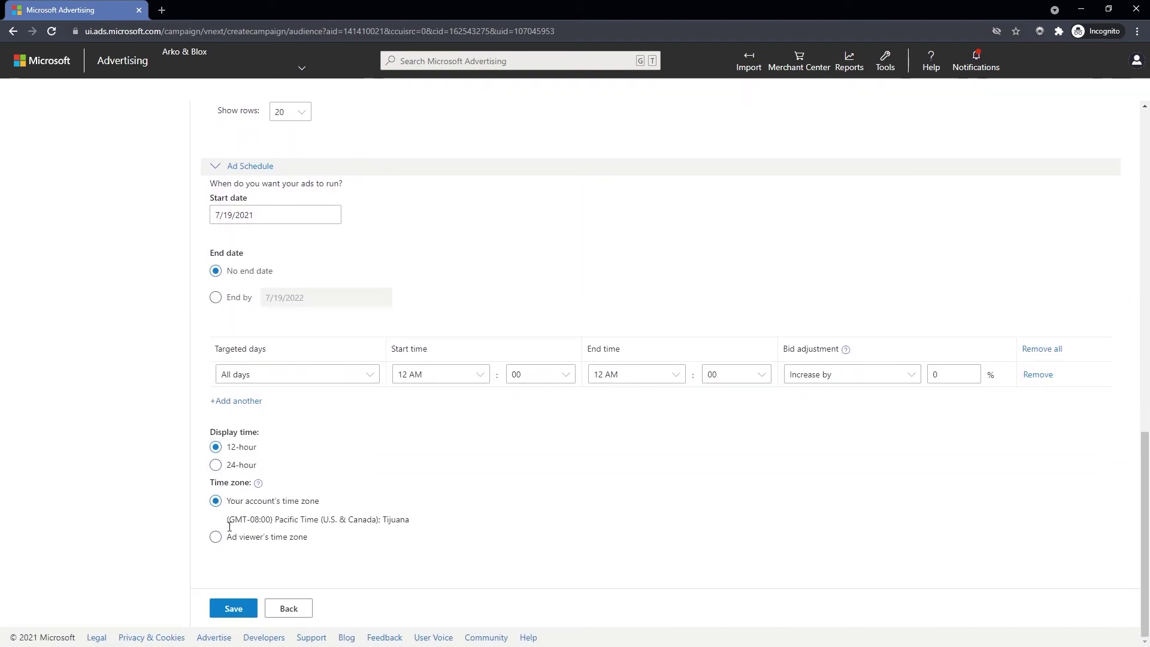